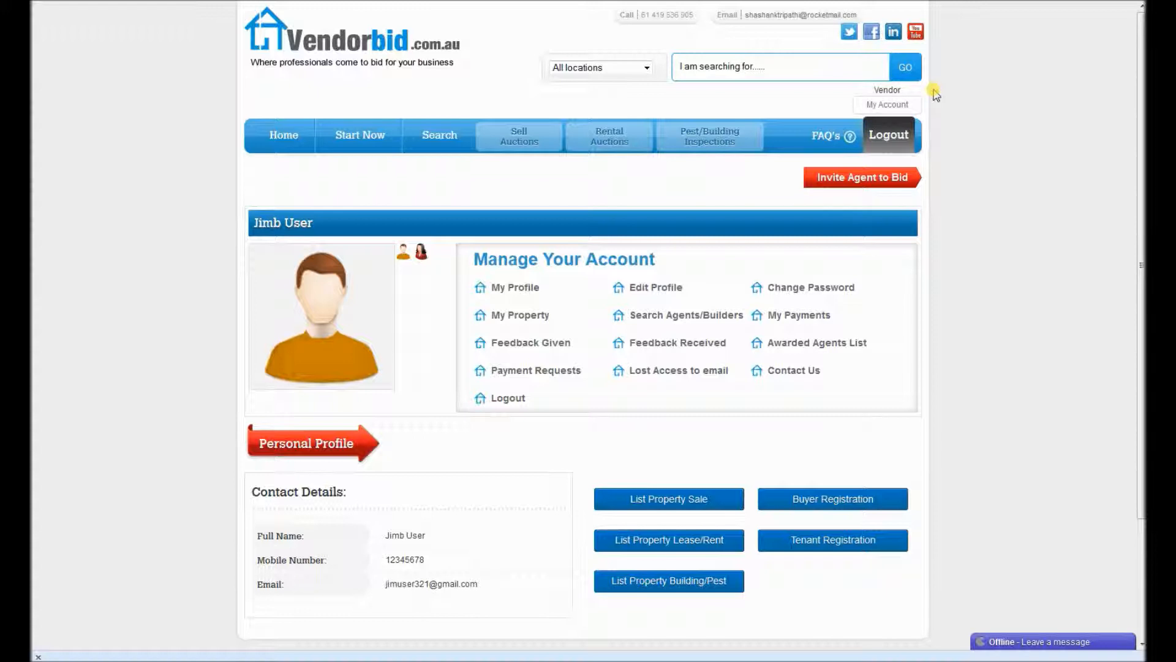
# Start a new building/pest inspection listing from the account page.
pyautogui.scroll(-3, 864, 417)
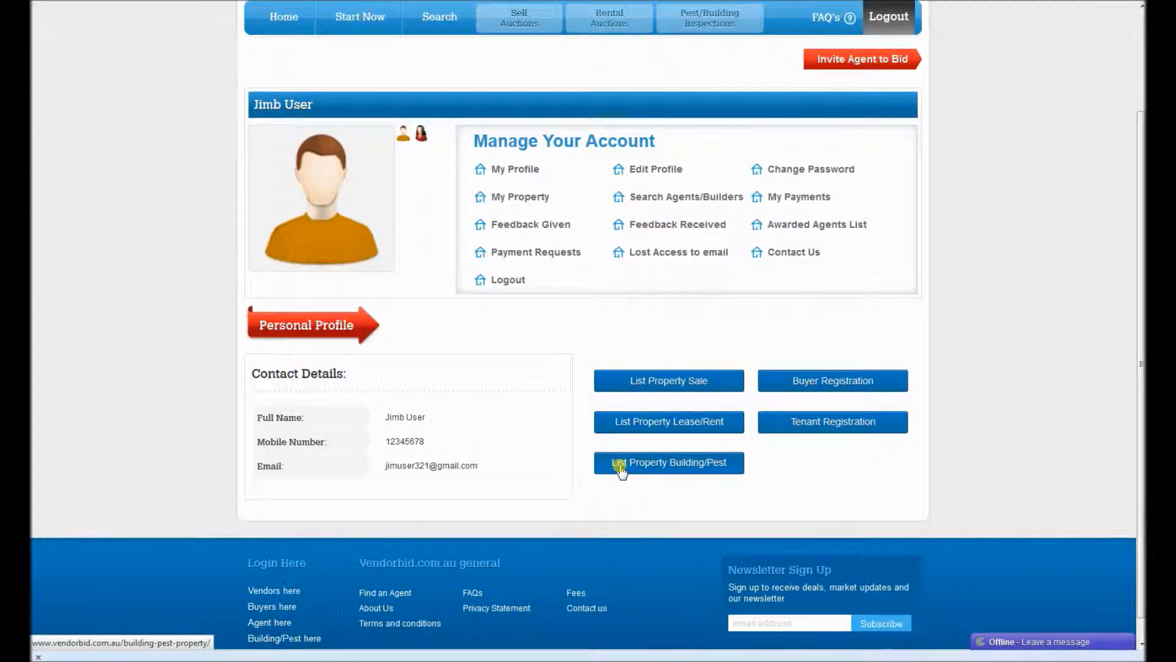
pyautogui.click(716, 466)
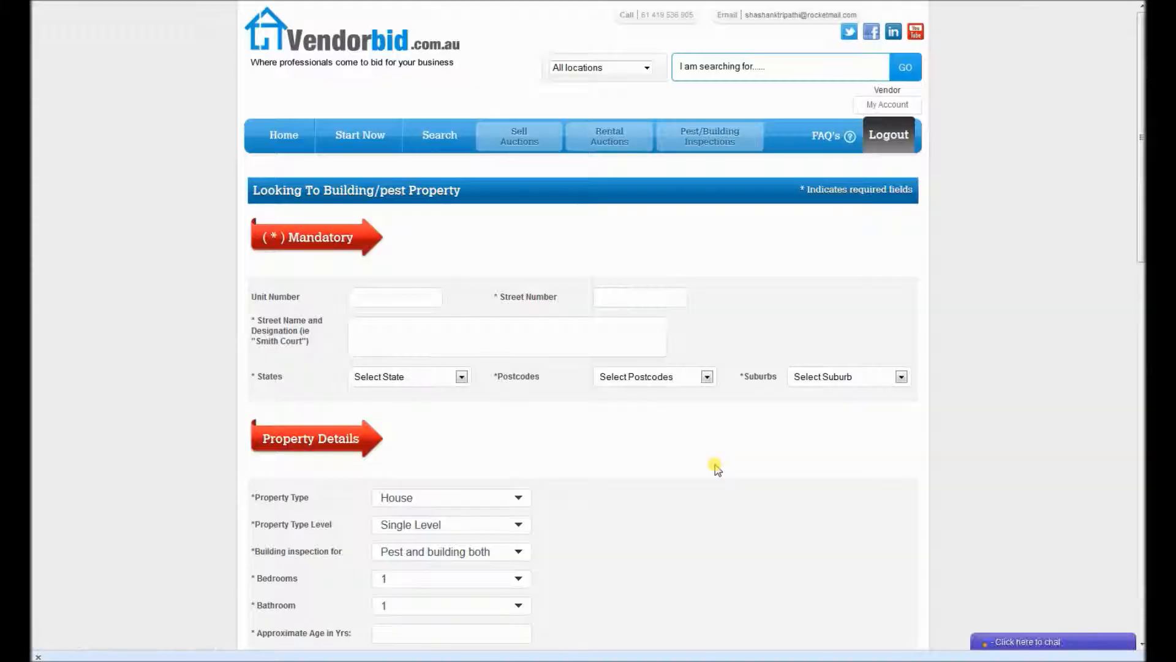
# Enter the property's street number and street name in the address section.
pyautogui.moveTo(1139, 117); pyautogui.dragTo(1132, 136)
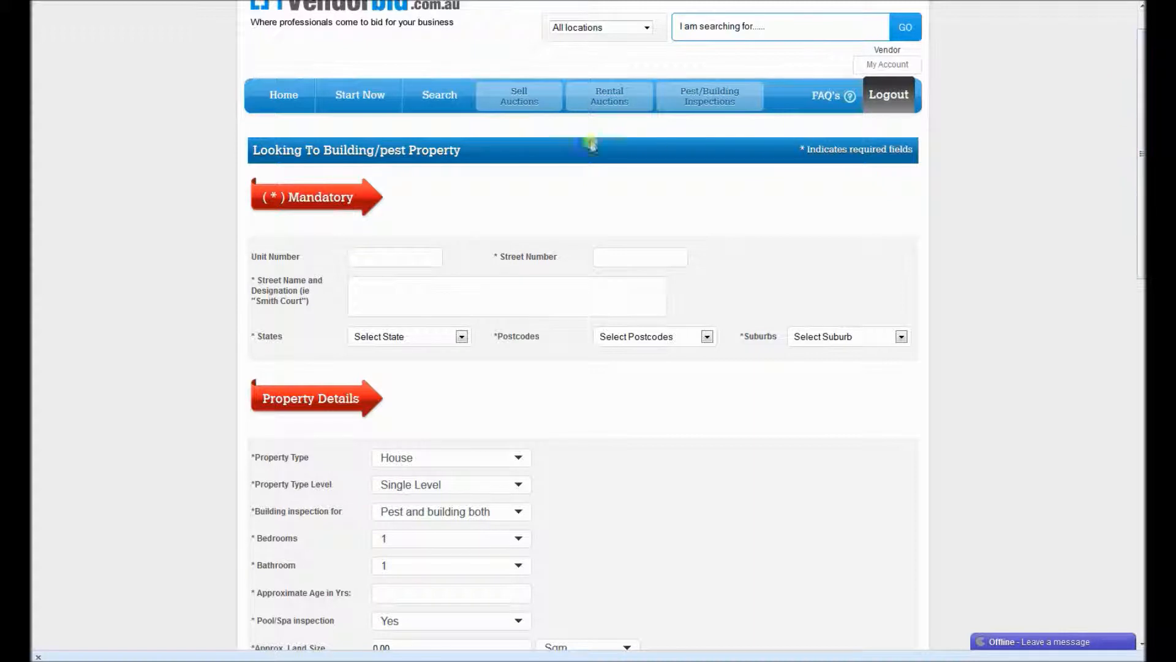
pyautogui.click(604, 258)
pyautogui.click(578, 286)
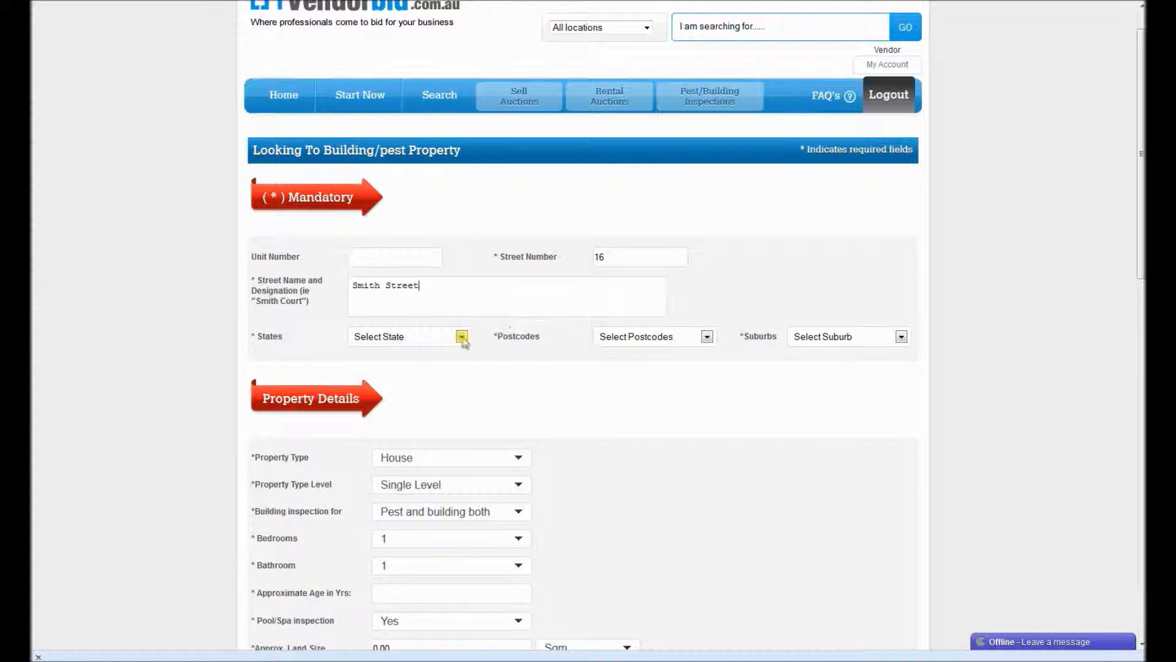
# Set the state to Victoria, postcode to 3030 and suburb to POINT COOK.
pyautogui.click(462, 337)
pyautogui.click(398, 427)
pyautogui.click(660, 343)
pyautogui.moveTo(710, 371)
pyautogui.mouseDown()
pyautogui.moveTo(709, 442)
pyautogui.moveTo(704, 386)
pyautogui.mouseUp()
pyautogui.scroll(5, 628, 387)
pyautogui.scroll(6, 622, 394)
pyautogui.click(599, 466)
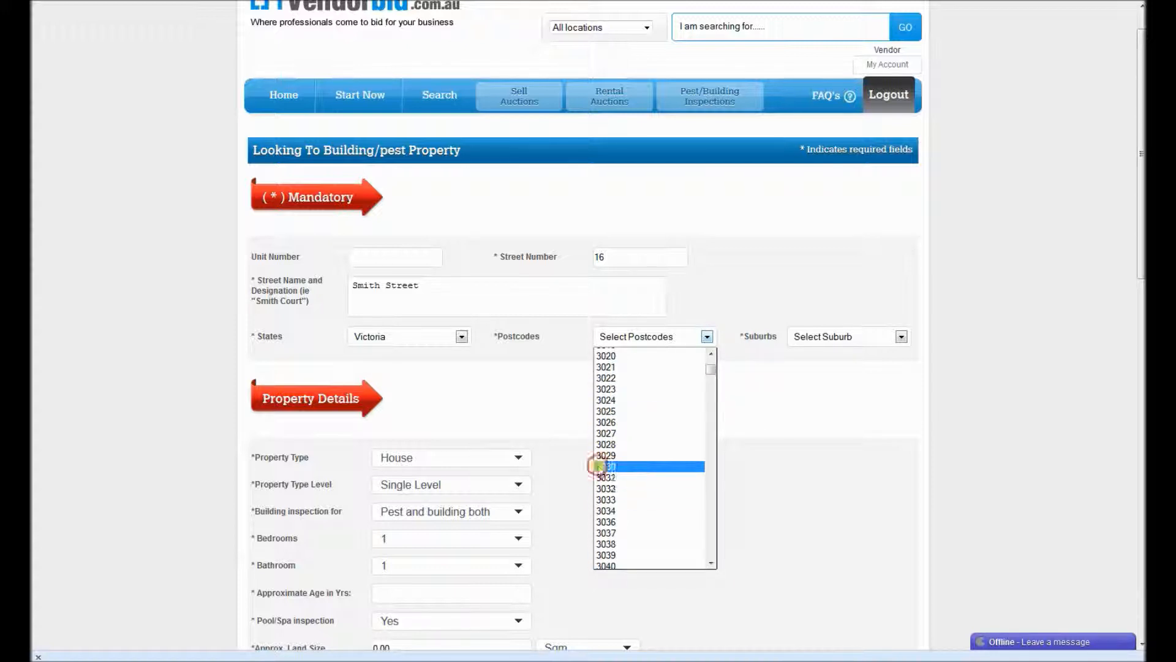
pyautogui.click(821, 337)
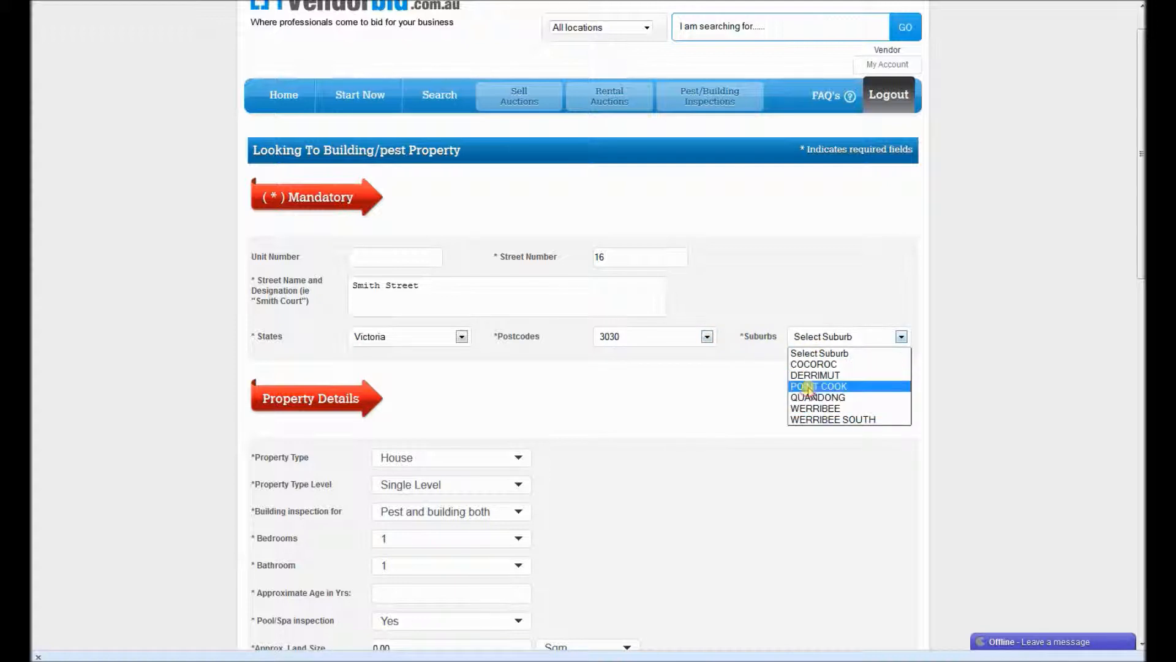
pyautogui.click(809, 387)
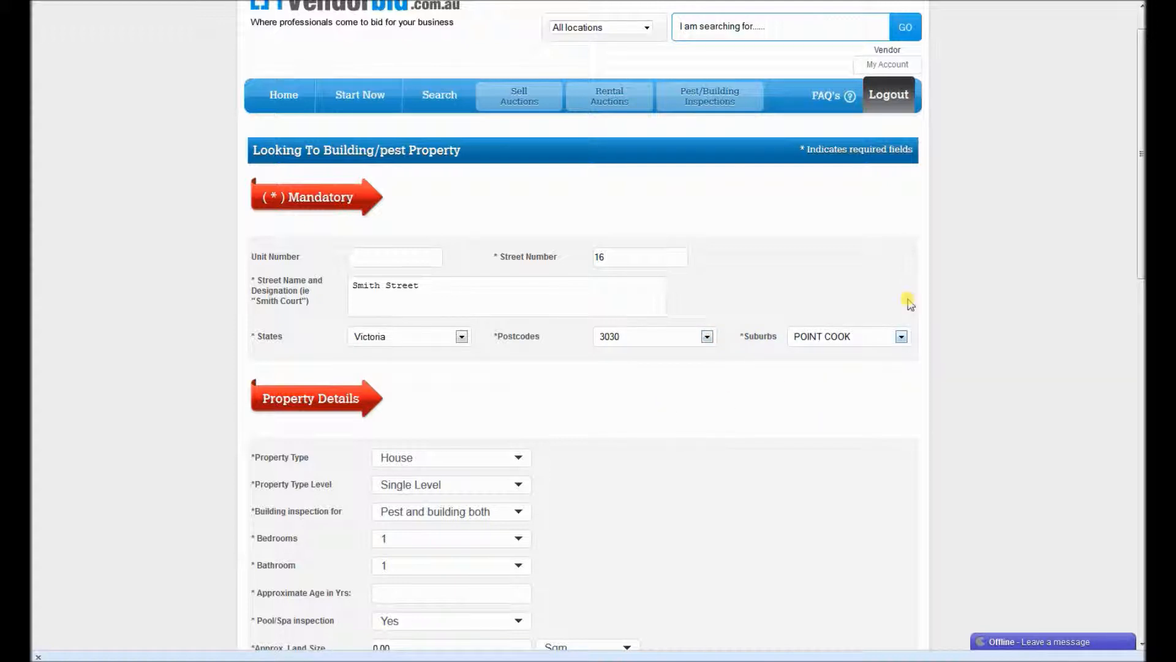
pyautogui.moveTo(1141, 170); pyautogui.dragTo(1134, 265)
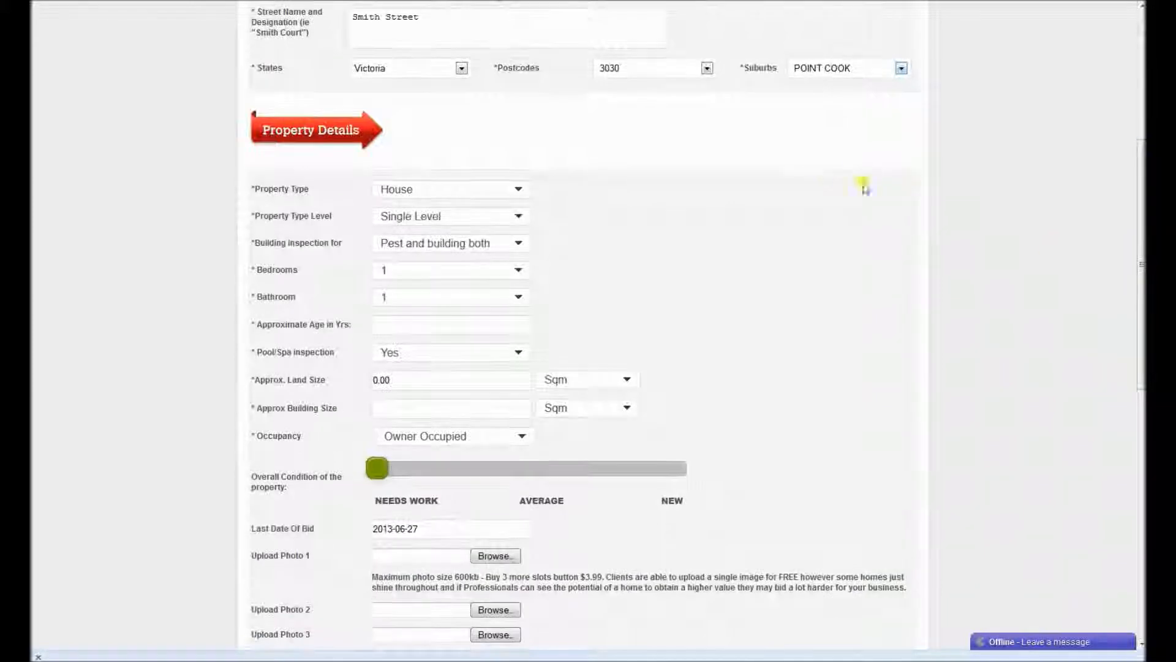
# Set property type House, Single Level, and inspection type Pest and building both.
pyautogui.click(519, 191)
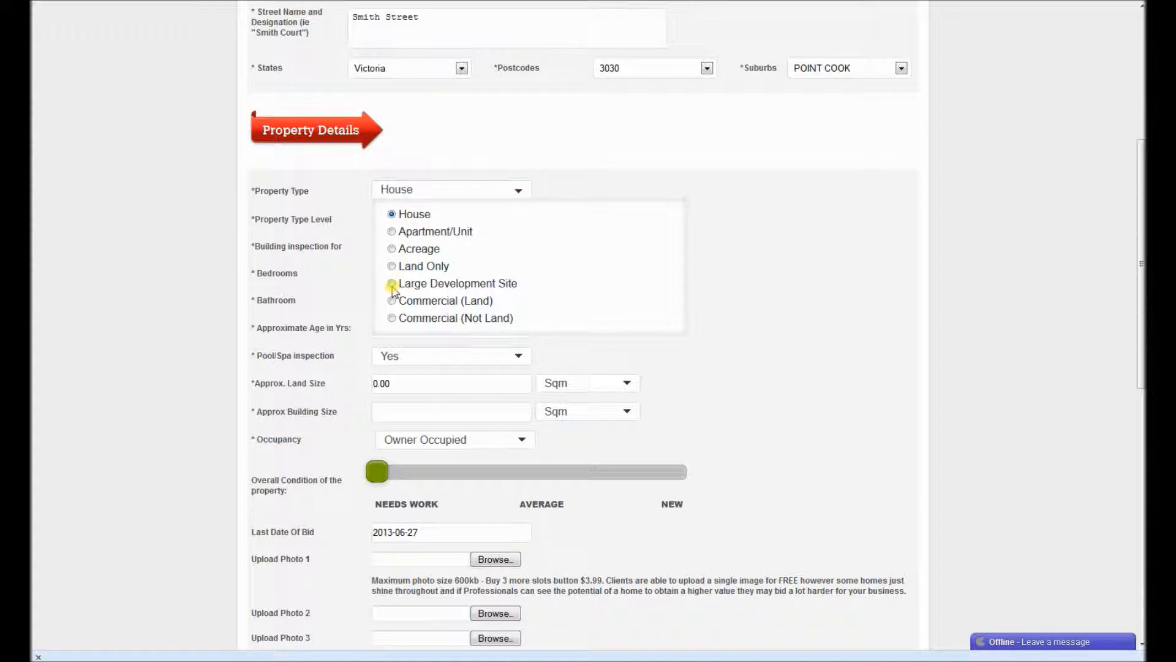
pyautogui.click(388, 318)
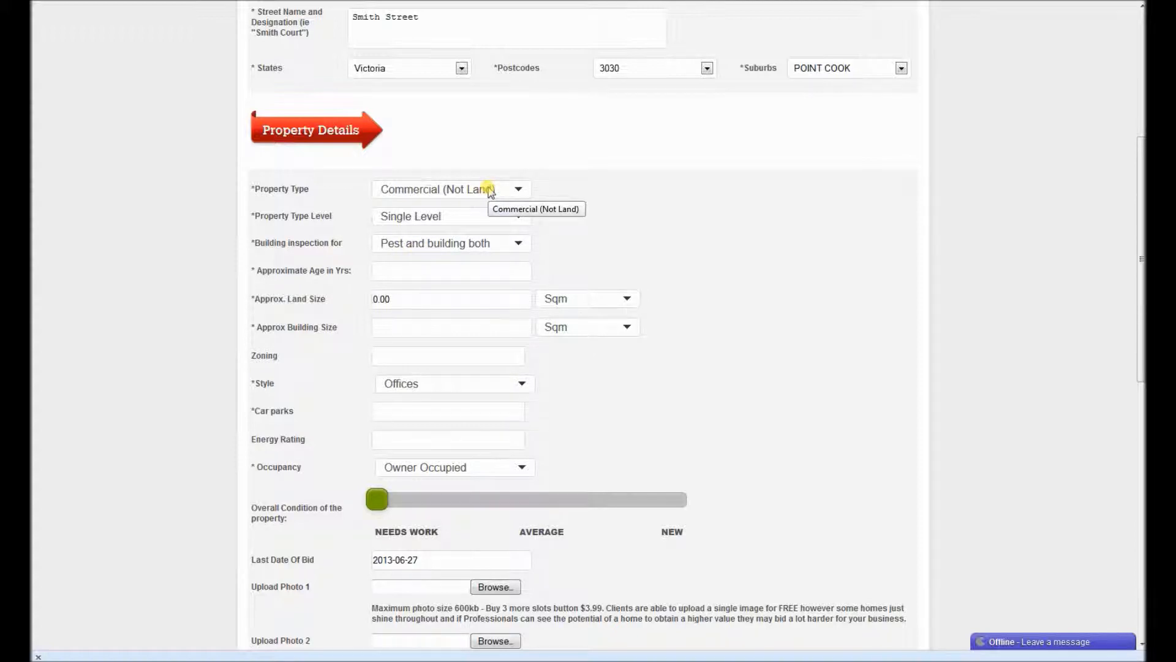
pyautogui.click(490, 191)
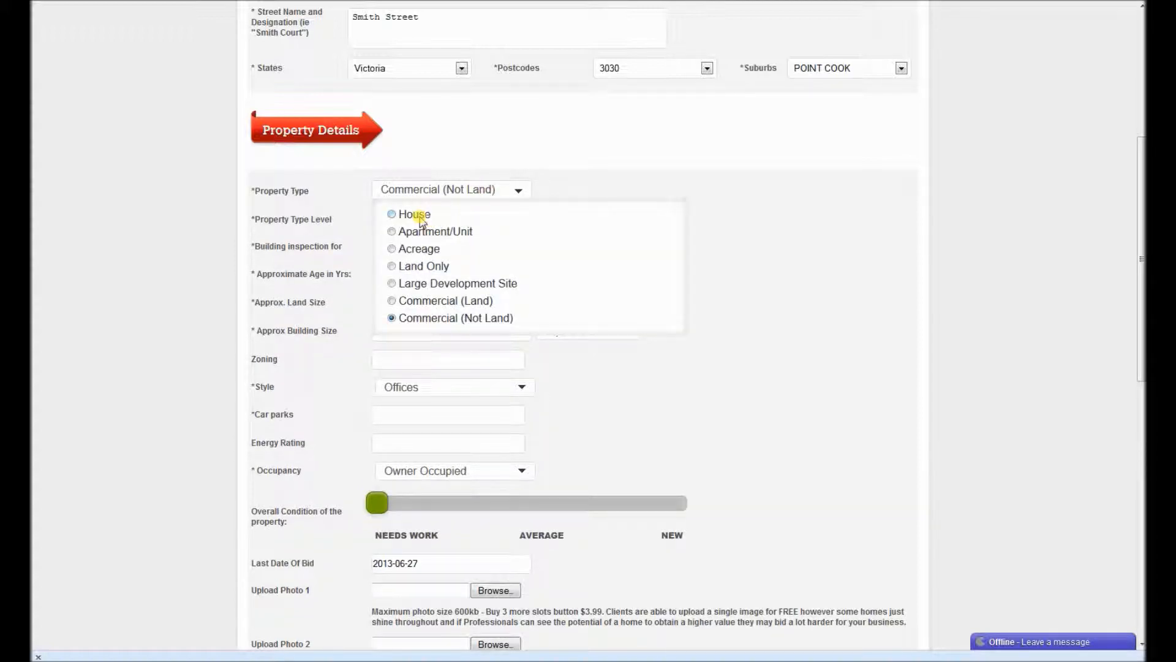
pyautogui.click(422, 218)
pyautogui.click(422, 220)
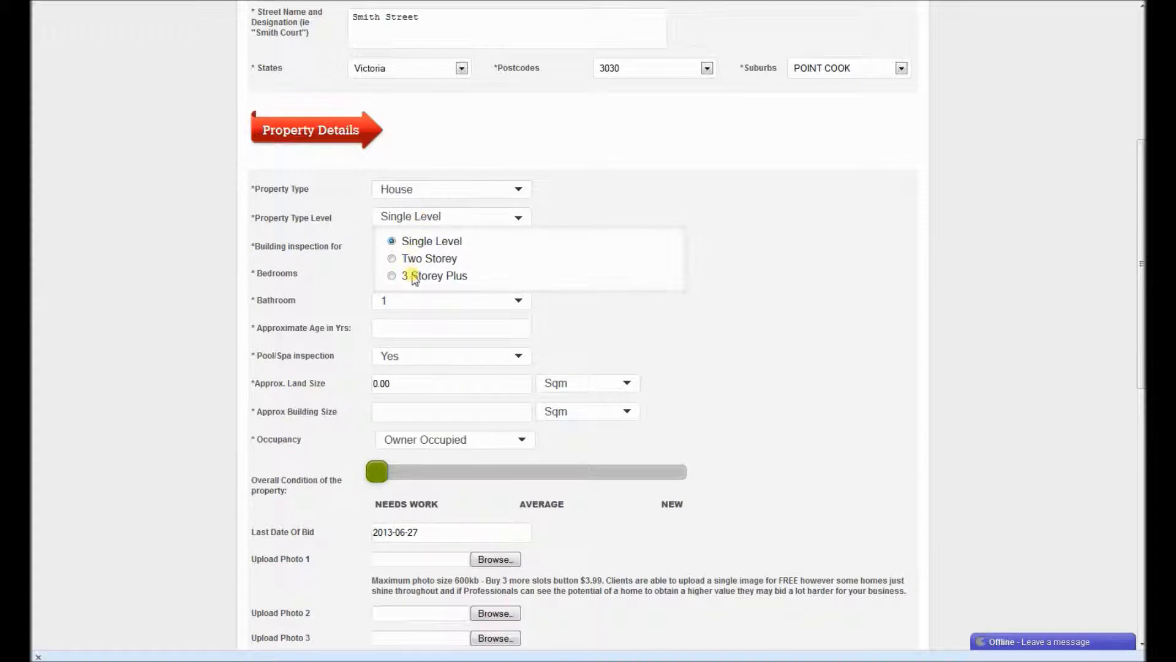
pyautogui.click(408, 242)
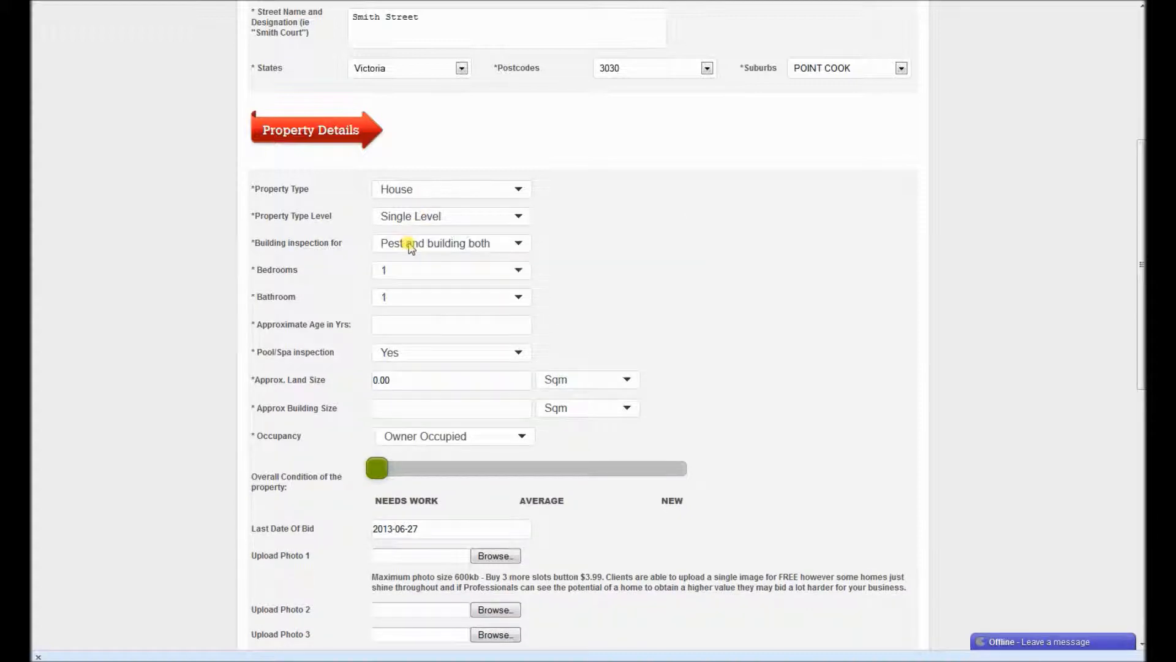
pyautogui.click(409, 245)
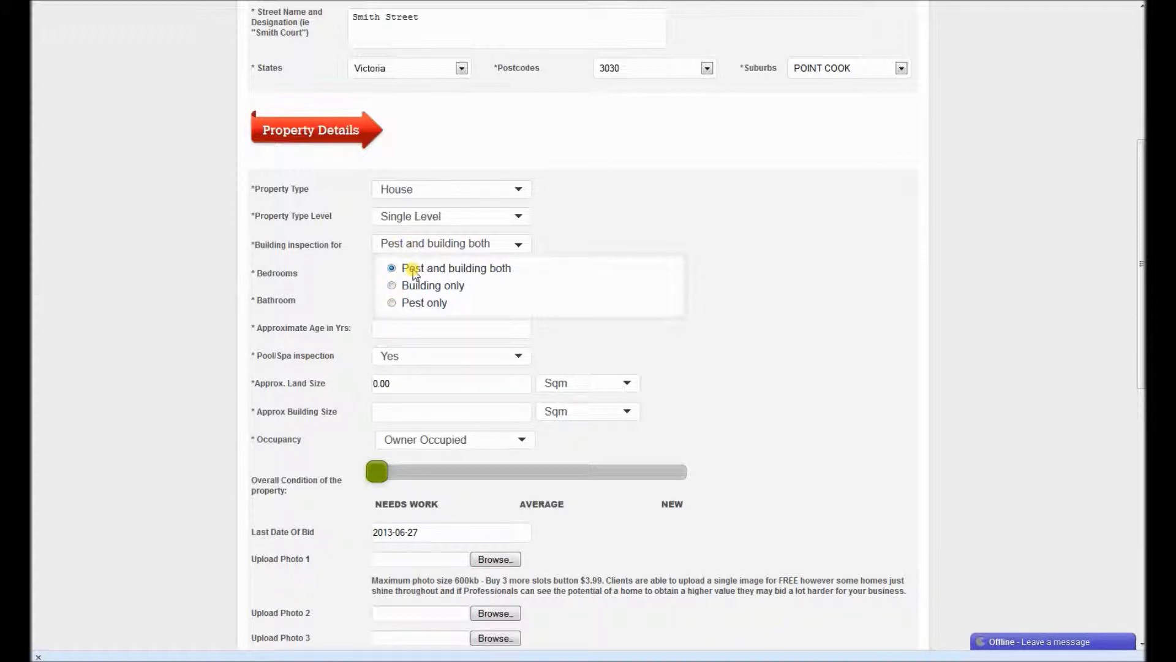
pyautogui.click(414, 269)
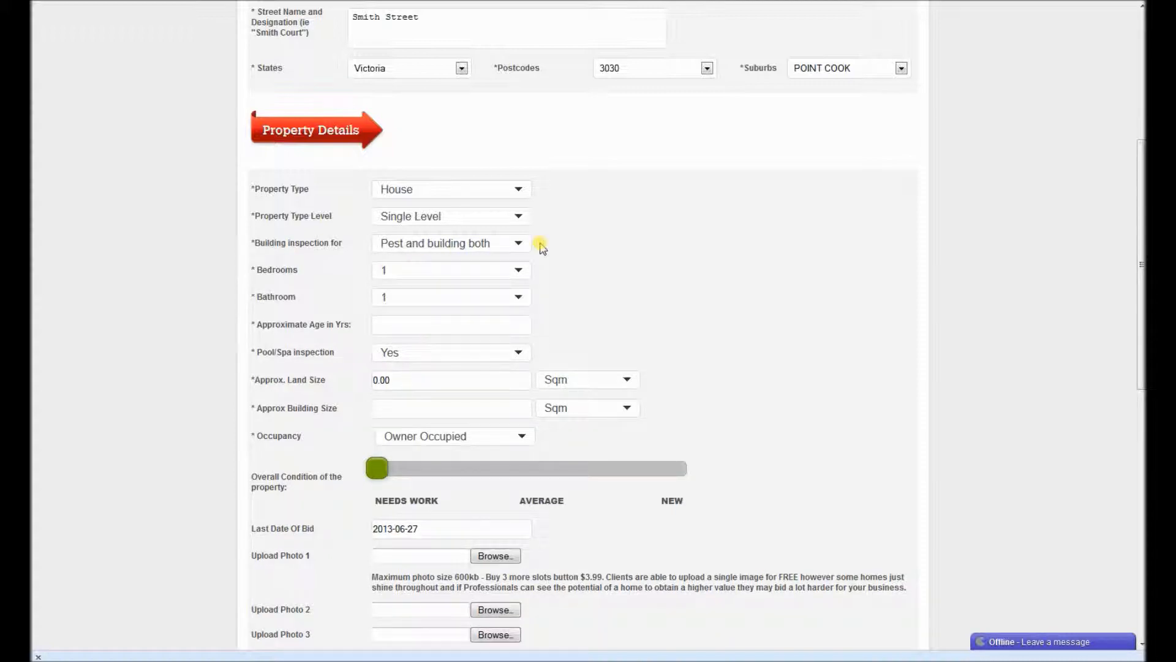
# Set the property to 3 bedrooms and 2 bathrooms.
pyautogui.click(518, 271)
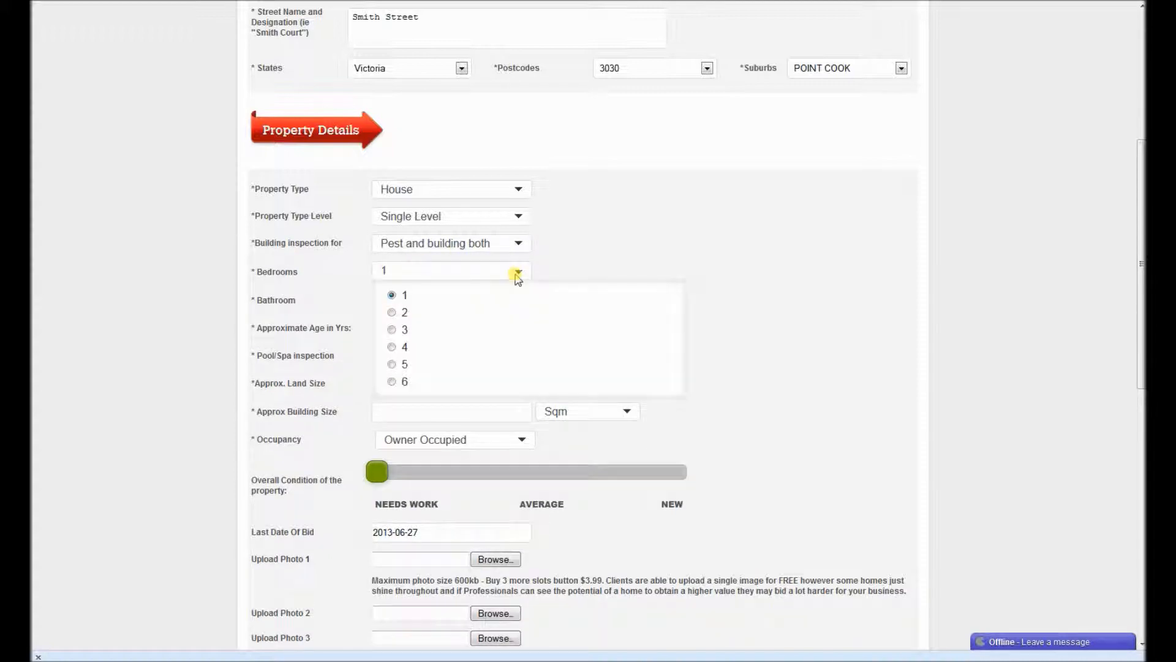
pyautogui.click(394, 331)
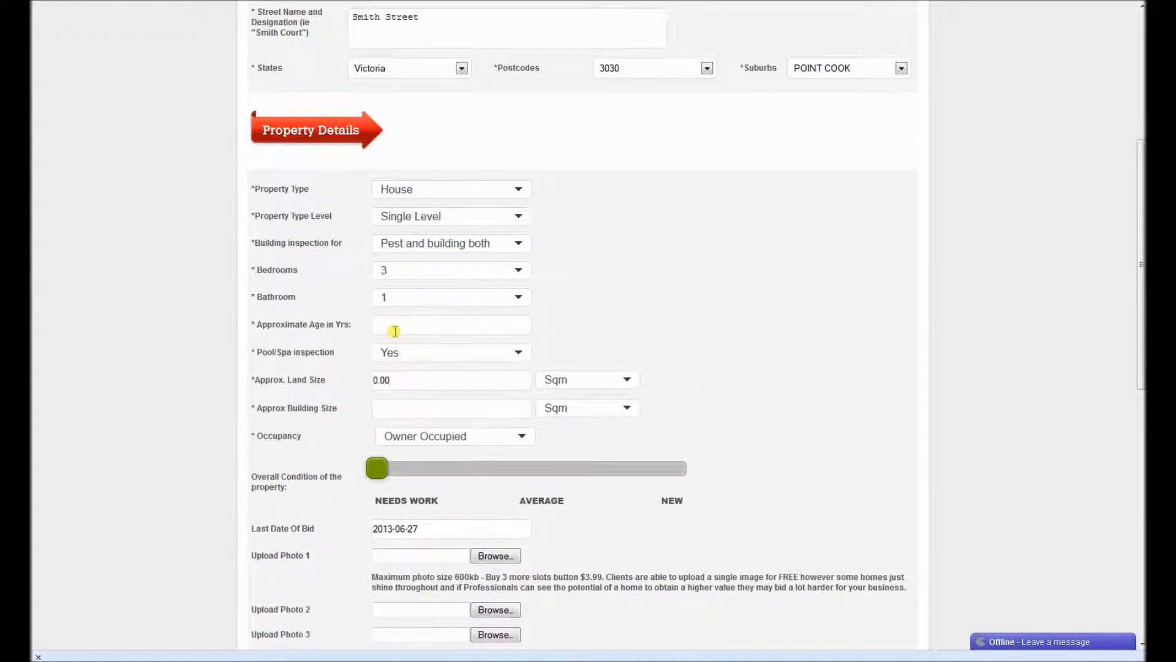
pyautogui.click(399, 300)
pyautogui.click(394, 339)
pyautogui.click(390, 325)
# Enter an age of 34 years and set pool/spa inspection to No.
pyautogui.write('34')
pyautogui.click(519, 355)
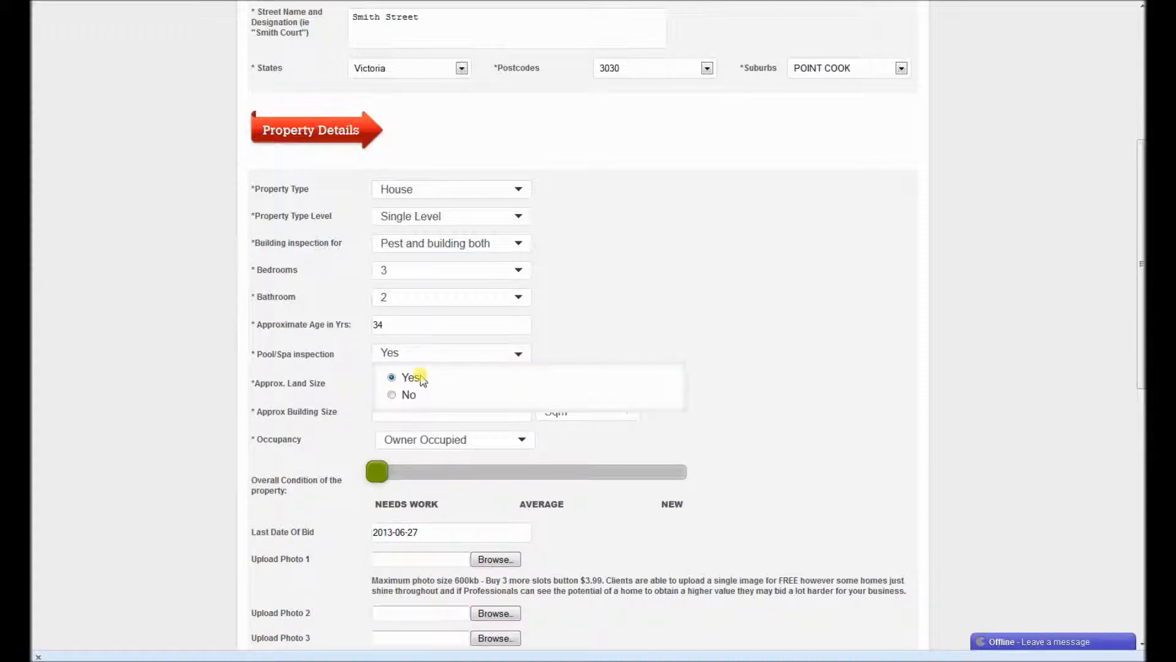
pyautogui.click(391, 395)
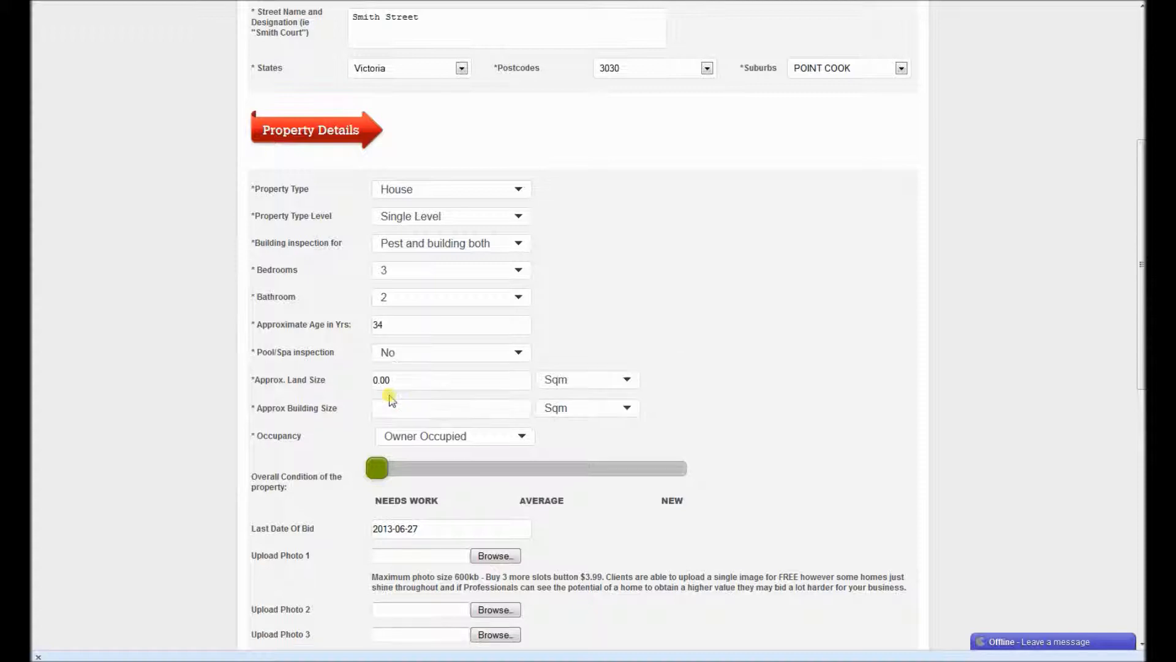
# Replace the 0.00 land size with 850 Sqm.
pyautogui.doubleClick(395, 383)
pyautogui.press('BackSpace')
pyautogui.write('850')
pyautogui.click(440, 409)
pyautogui.click(595, 380)
pyautogui.click(595, 380)
# Set building size to 150 Sqm and keep occupancy as Owner Occupied.
pyautogui.click(438, 409)
pyautogui.click(550, 407)
pyautogui.click(547, 408)
pyautogui.click(443, 411)
pyautogui.write('150')
pyautogui.click(476, 437)
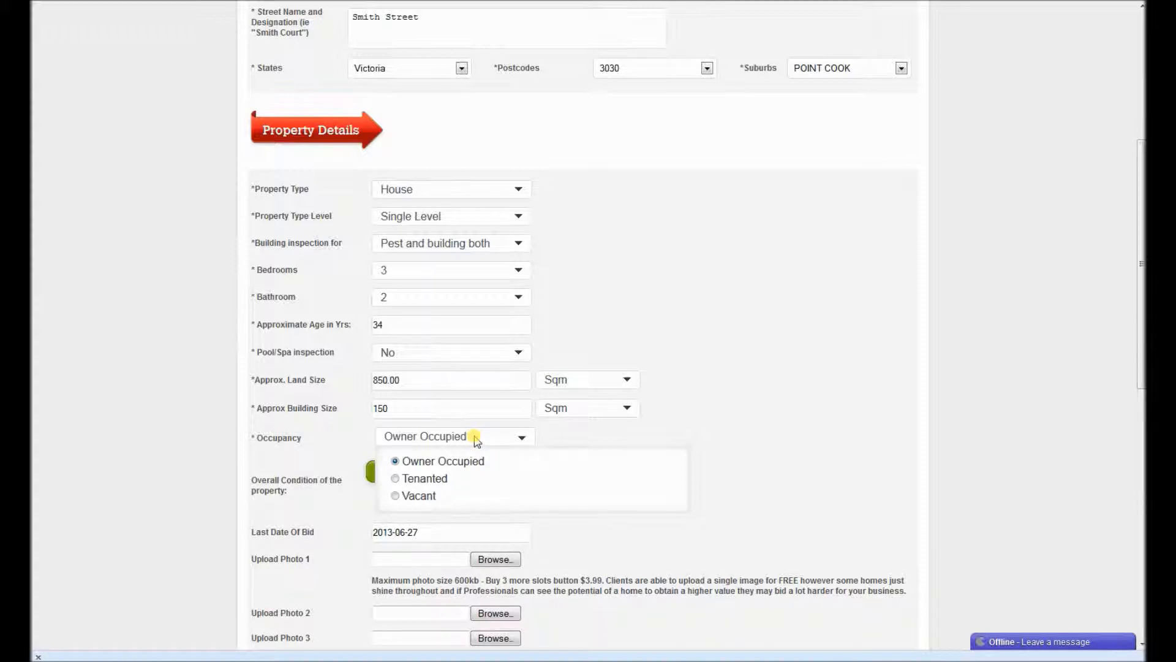
pyautogui.click(476, 439)
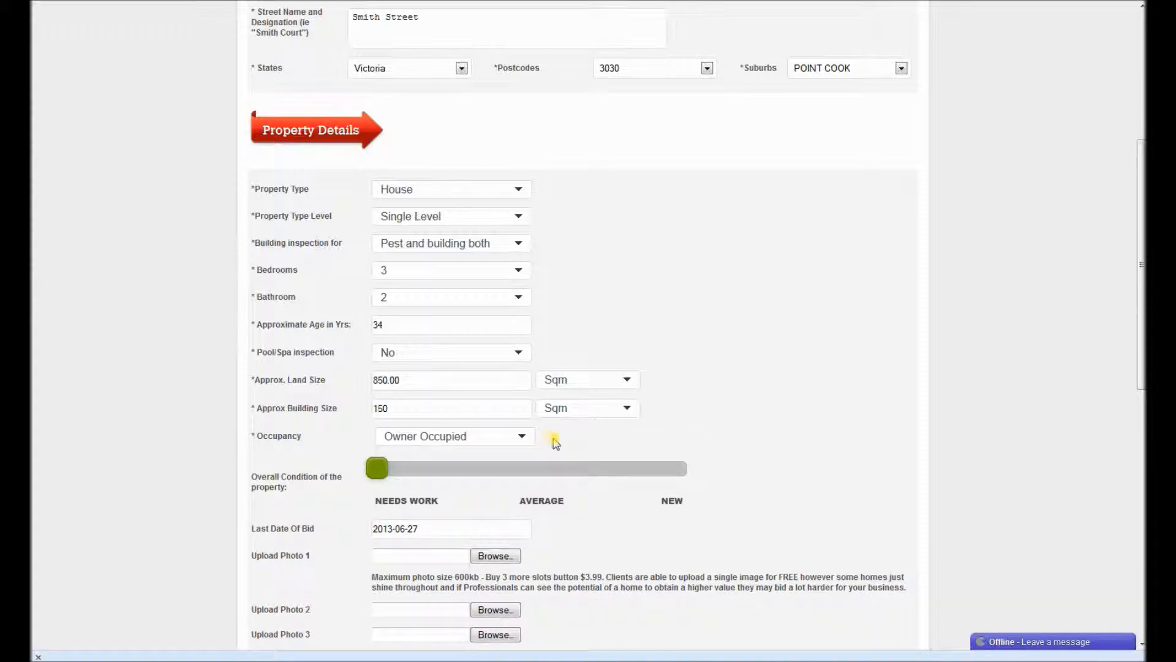
pyautogui.scroll(-2, 503, 356)
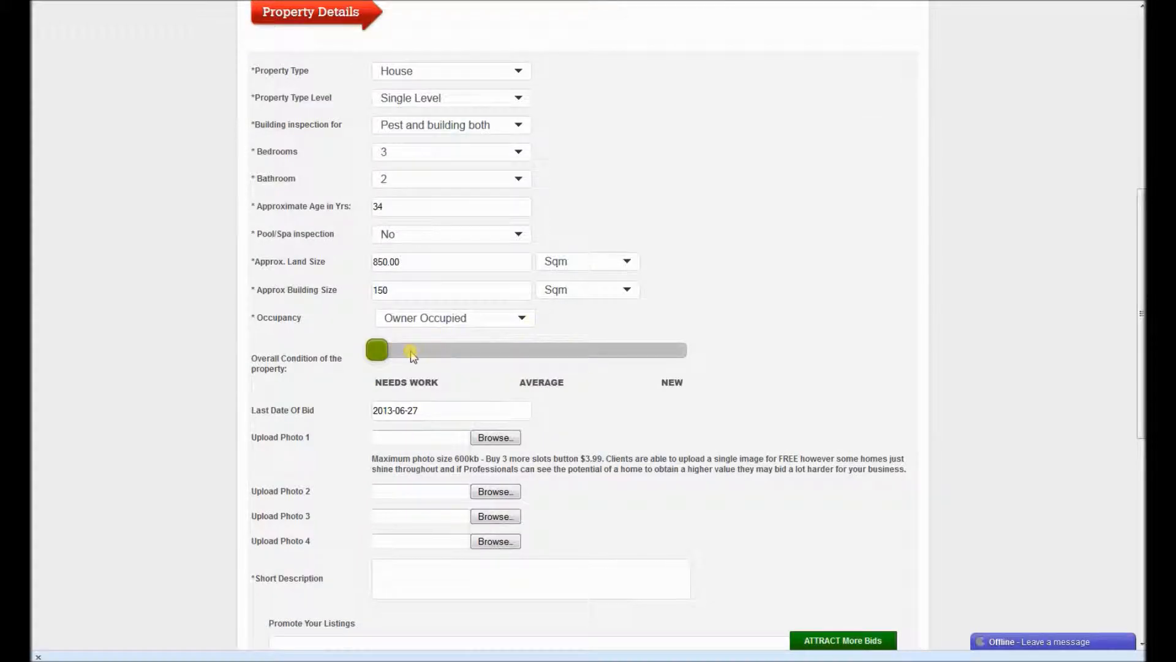
# Set the property's condition rating slider to AVERAGE.
pyautogui.click(539, 354)
pyautogui.click(684, 353)
pyautogui.click(565, 359)
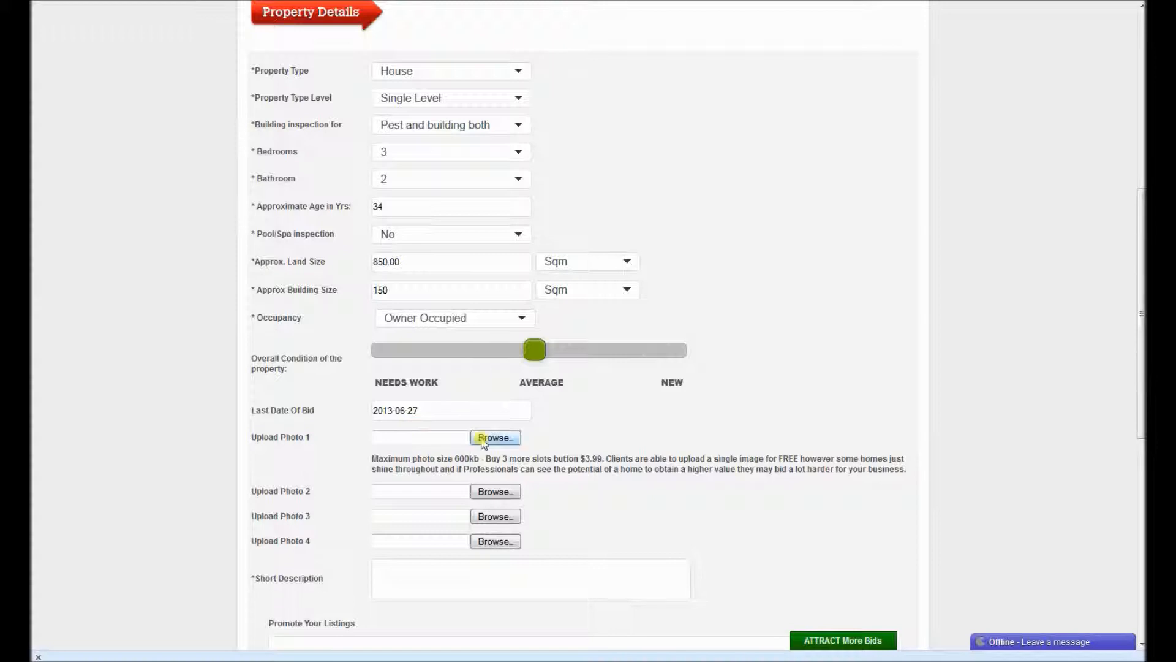
# Attach P2110214.jpg as Upload Photo 1.
pyautogui.click(458, 438)
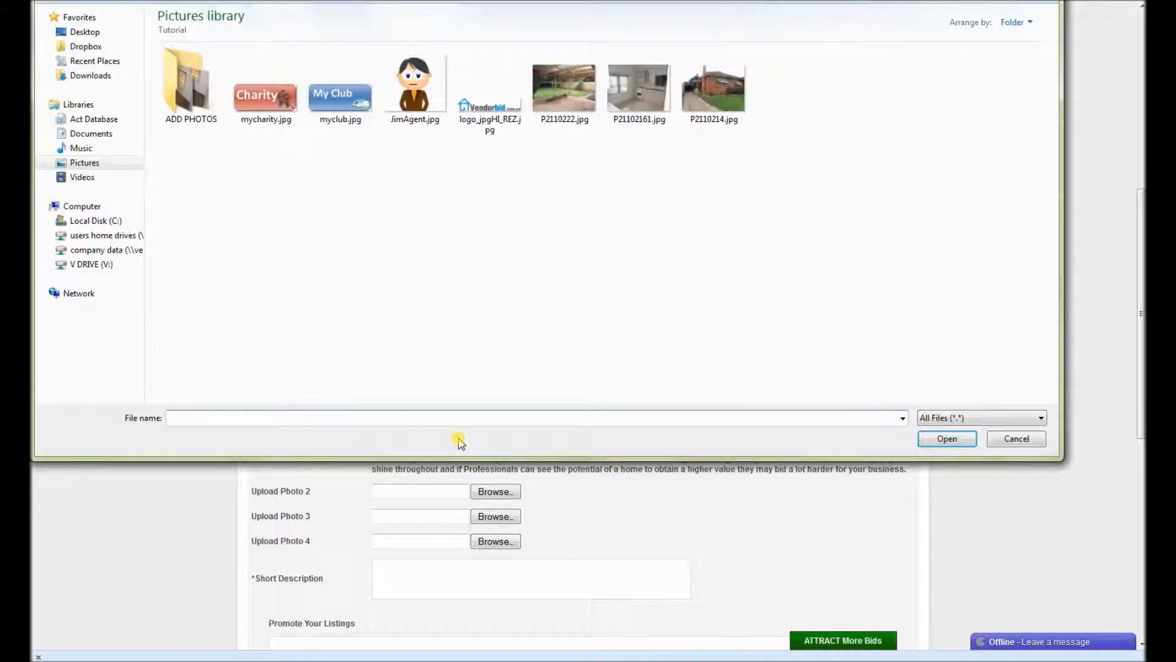
pyautogui.click(709, 93)
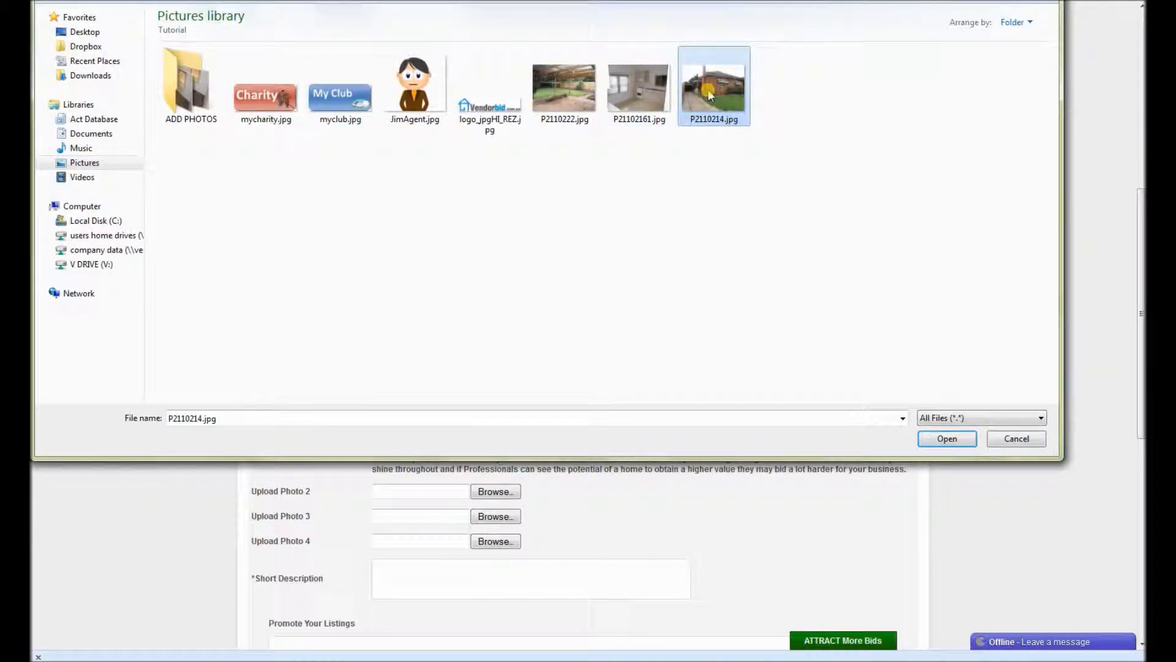
pyautogui.click(948, 439)
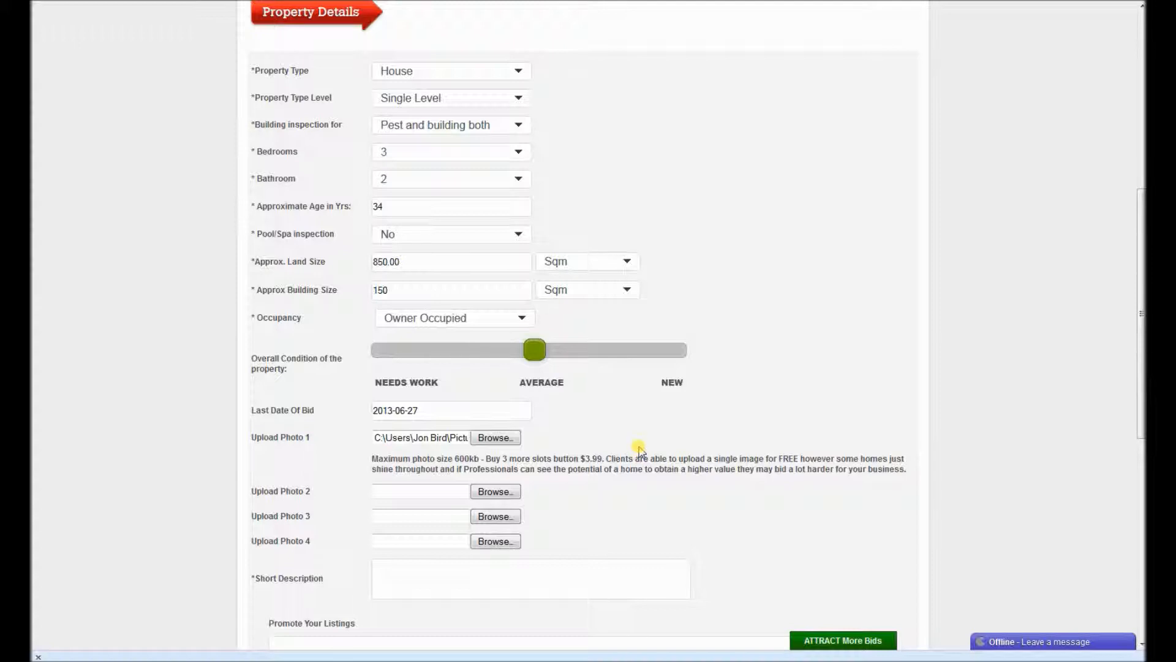
pyautogui.scroll(-2, 639, 454)
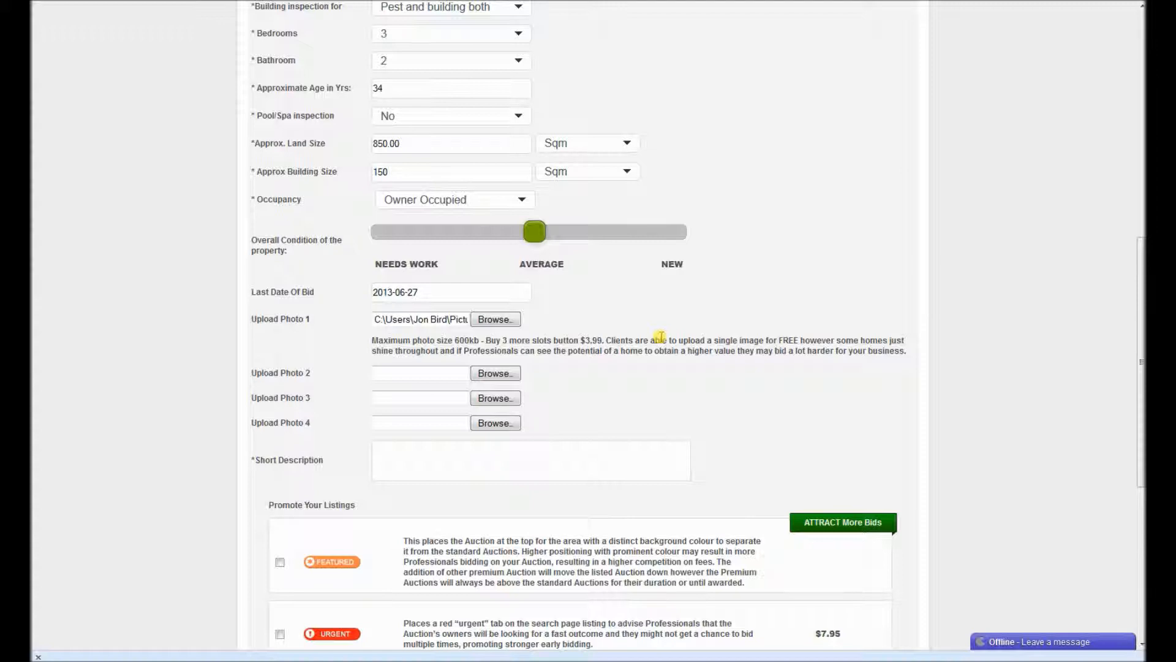
# Write the short description 'Looking for a building and pest inspector - urgently need one have signed contract'.
pyautogui.scroll(-2, 659, 337)
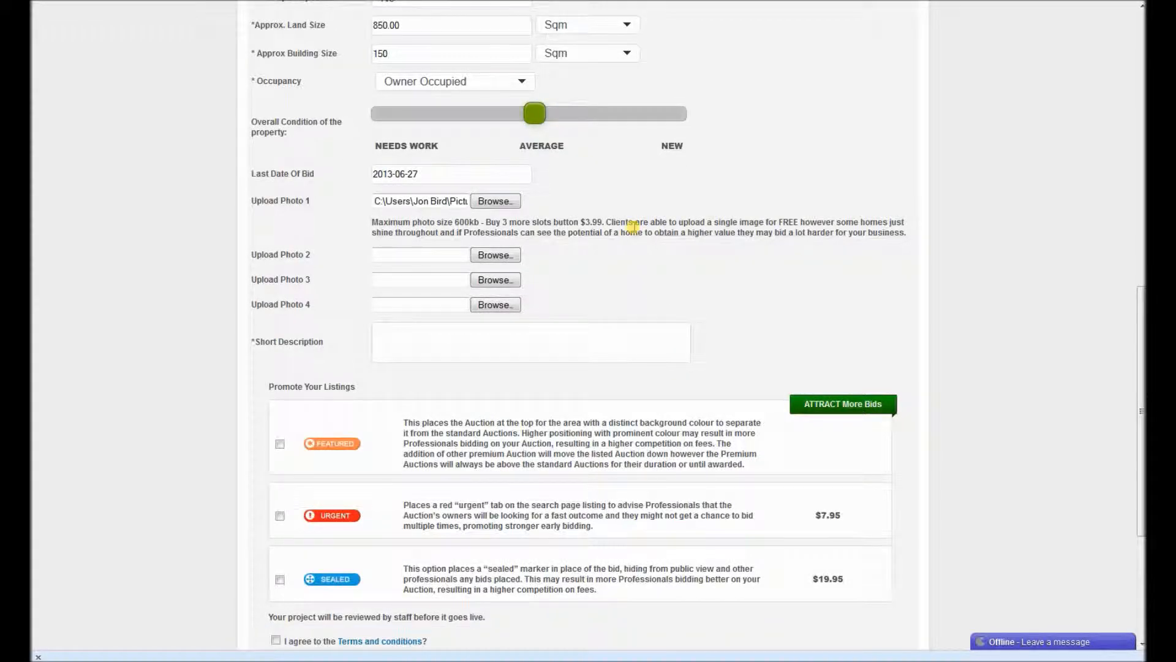
pyautogui.click(624, 331)
pyautogui.write('Looking for a')
pyautogui.write('ildi')
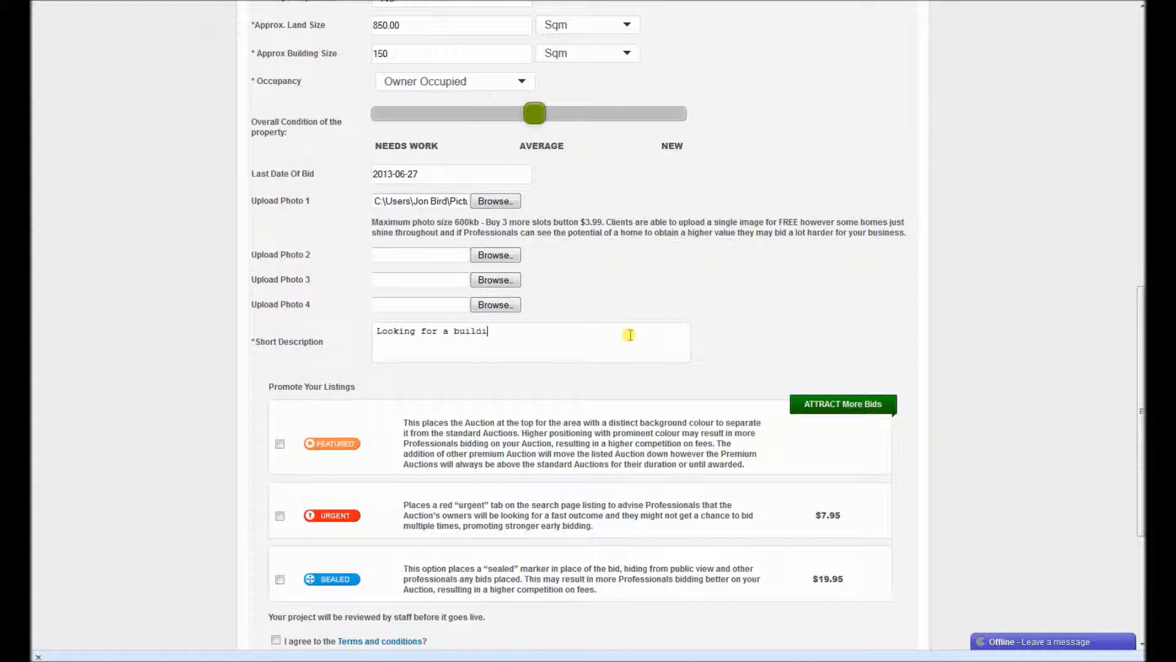
pyautogui.write('ng and pest inspector - urgently need one have sight')
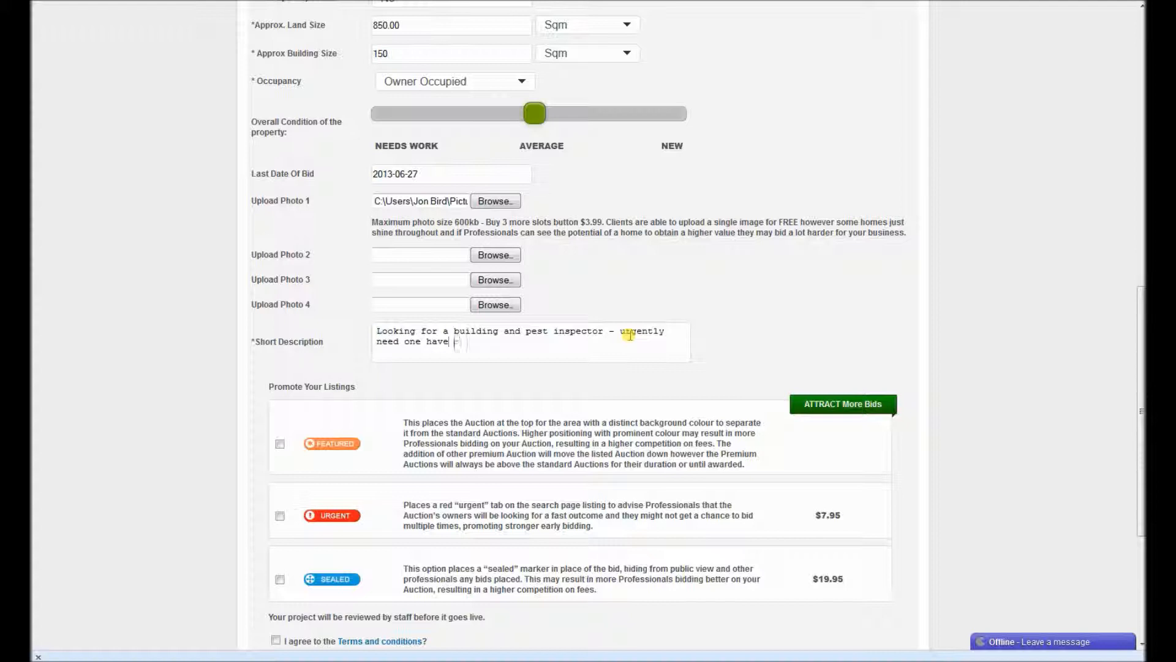
pyautogui.press('BackSpace')
pyautogui.press('BackSpace')
pyautogui.write('ned contract')
# Accept the terms and conditions and privacy policy, then post the auction.
pyautogui.moveTo(1139, 303); pyautogui.dragTo(1131, 351)
pyautogui.click(275, 566)
pyautogui.click(276, 563)
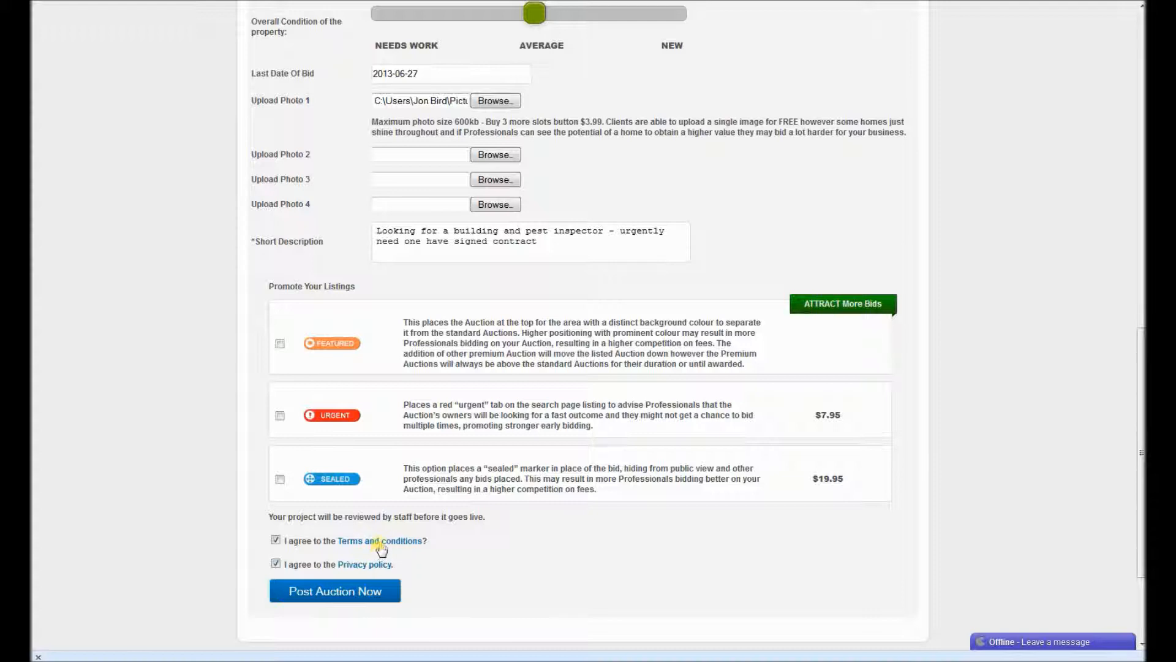
pyautogui.click(341, 592)
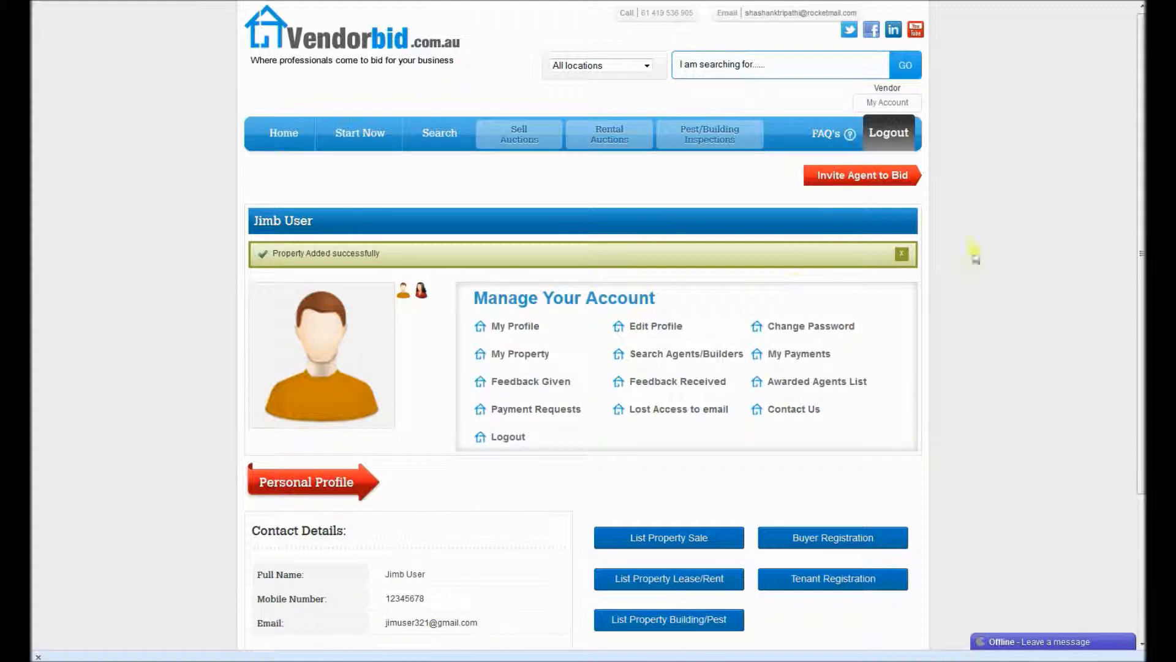
# Close the 'Property Added successfully' notice and go to My Property.
pyautogui.click(899, 257)
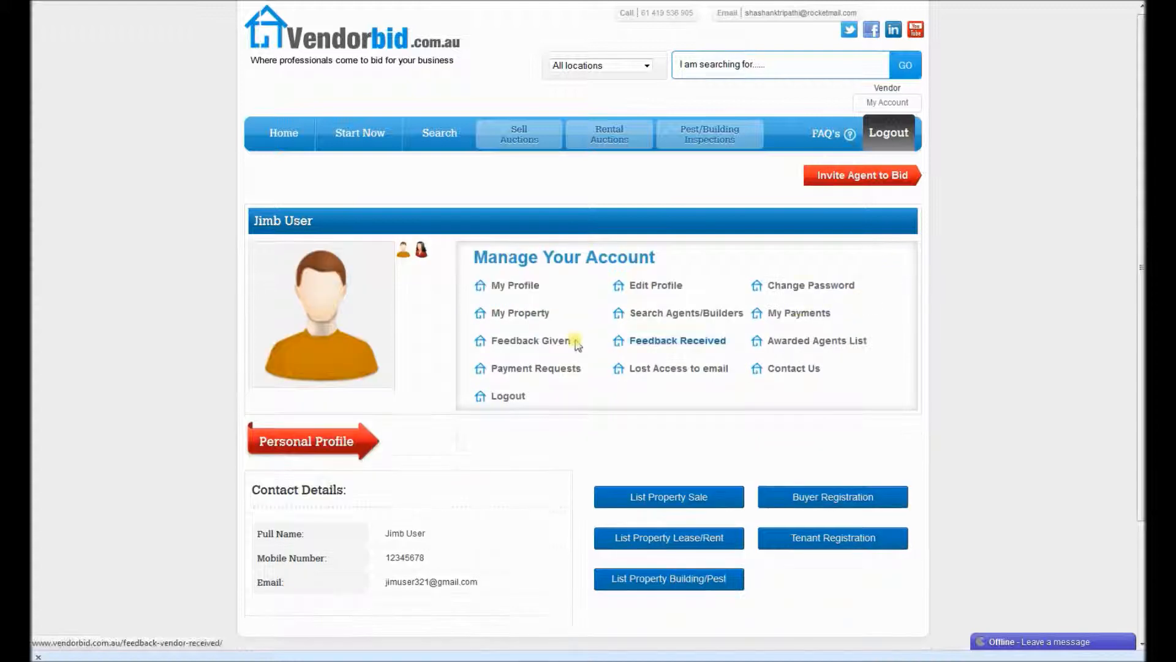
pyautogui.click(493, 314)
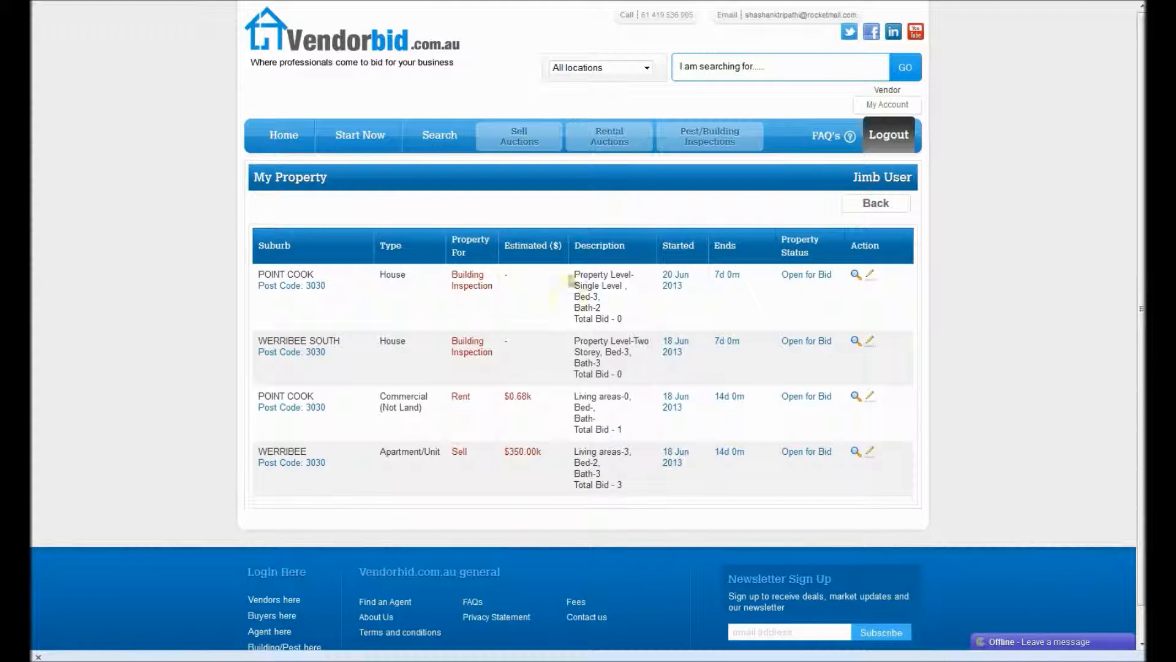
# View the POINT COOK house inspection listing's details, then go back to the account page.
pyautogui.click(855, 275)
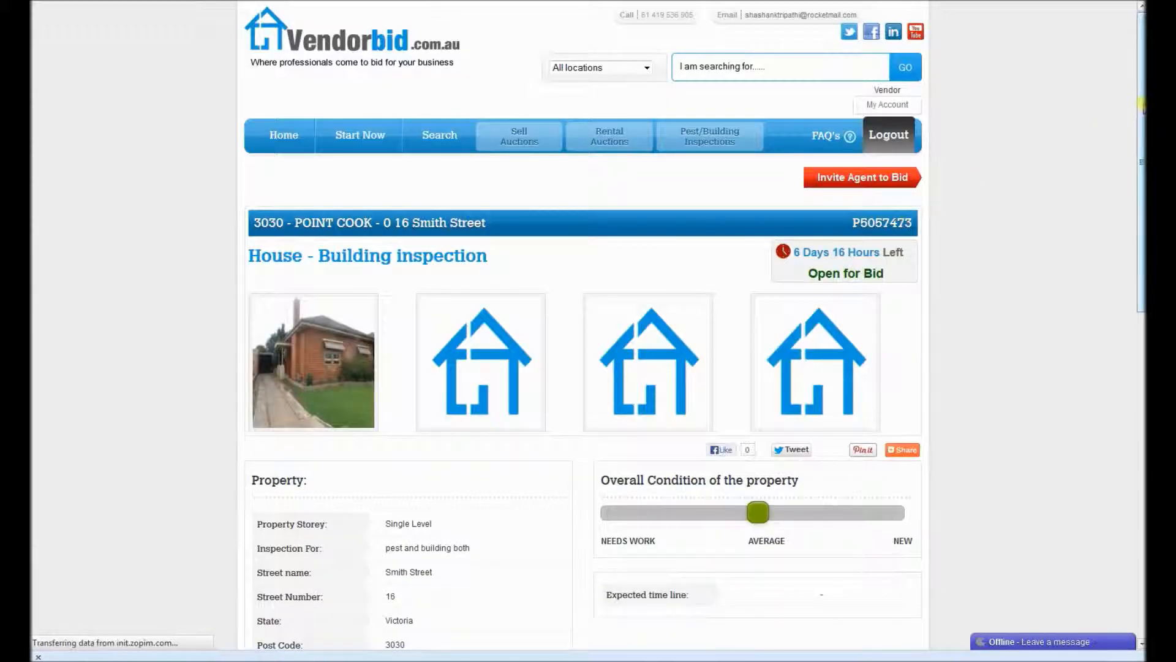
pyautogui.moveTo(1140, 107); pyautogui.dragTo(1114, 402)
pyautogui.scroll(10, 606, 438)
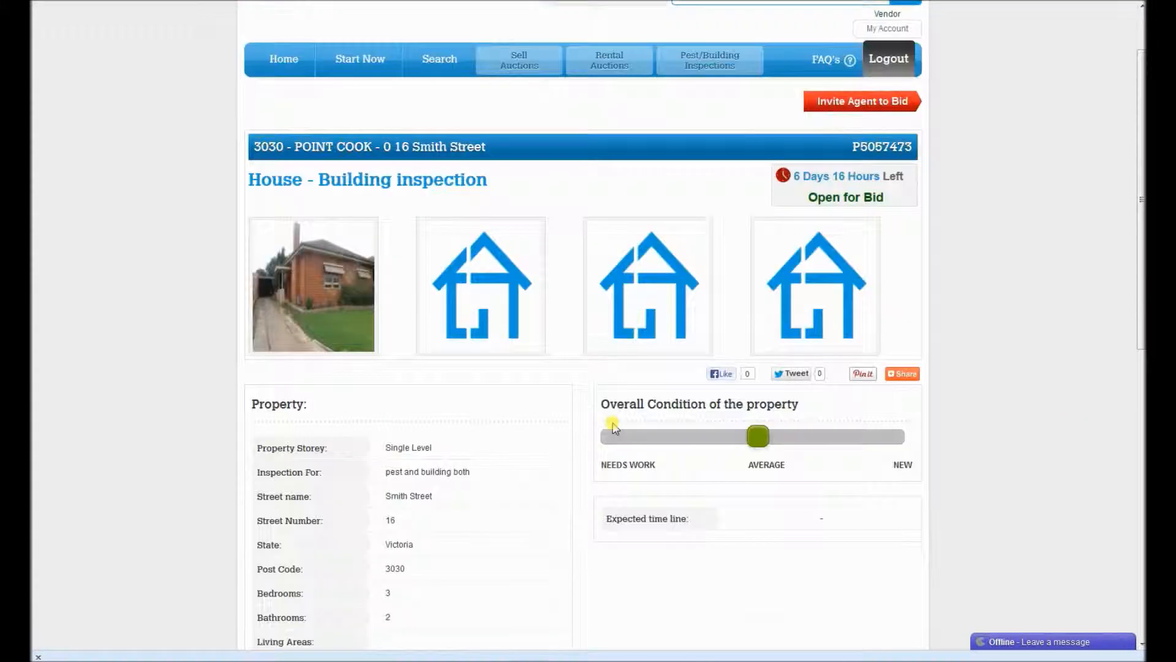
pyautogui.hotkey('alt', 'Left')
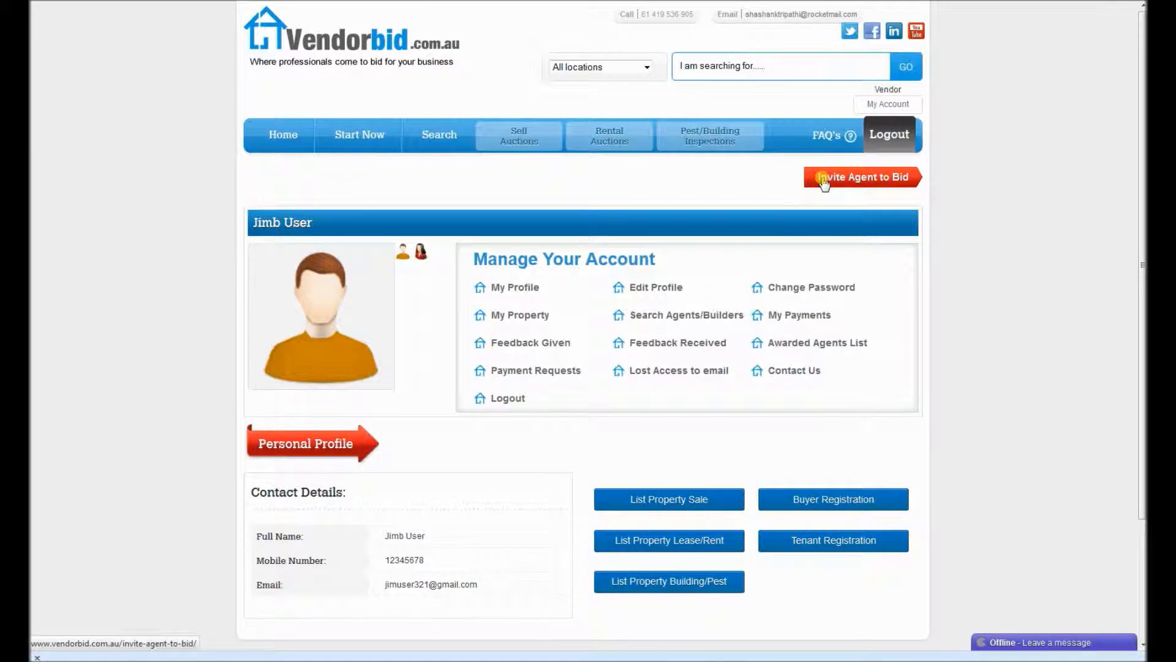
pyautogui.click(824, 179)
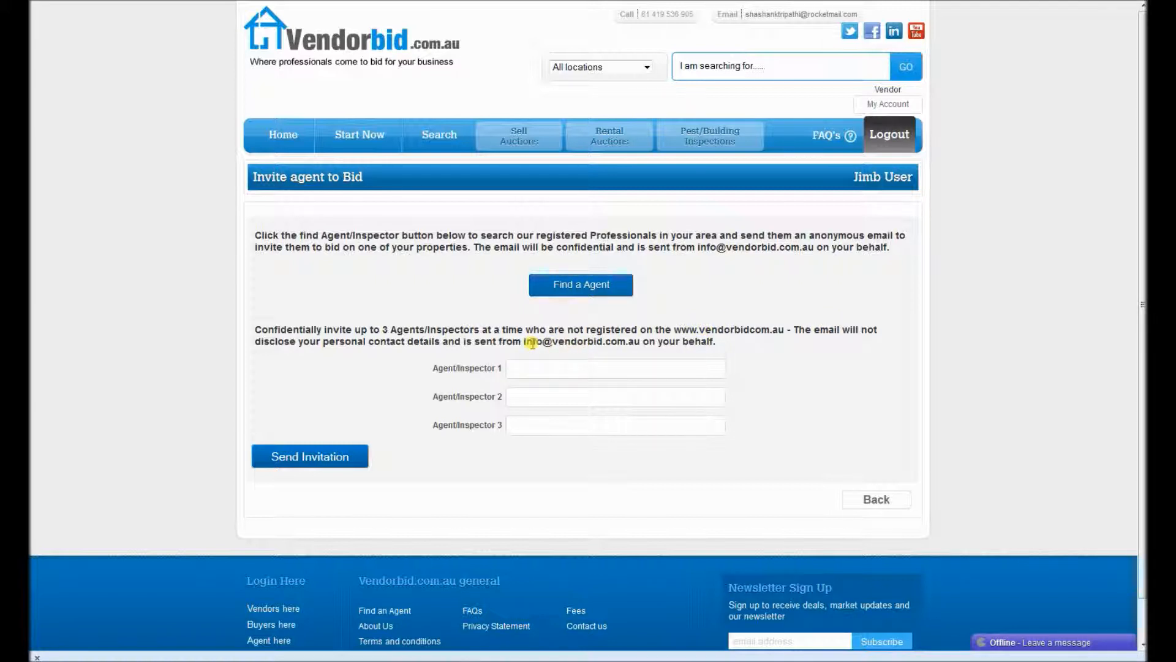
pyautogui.click(527, 367)
pyautogui.write('jim')
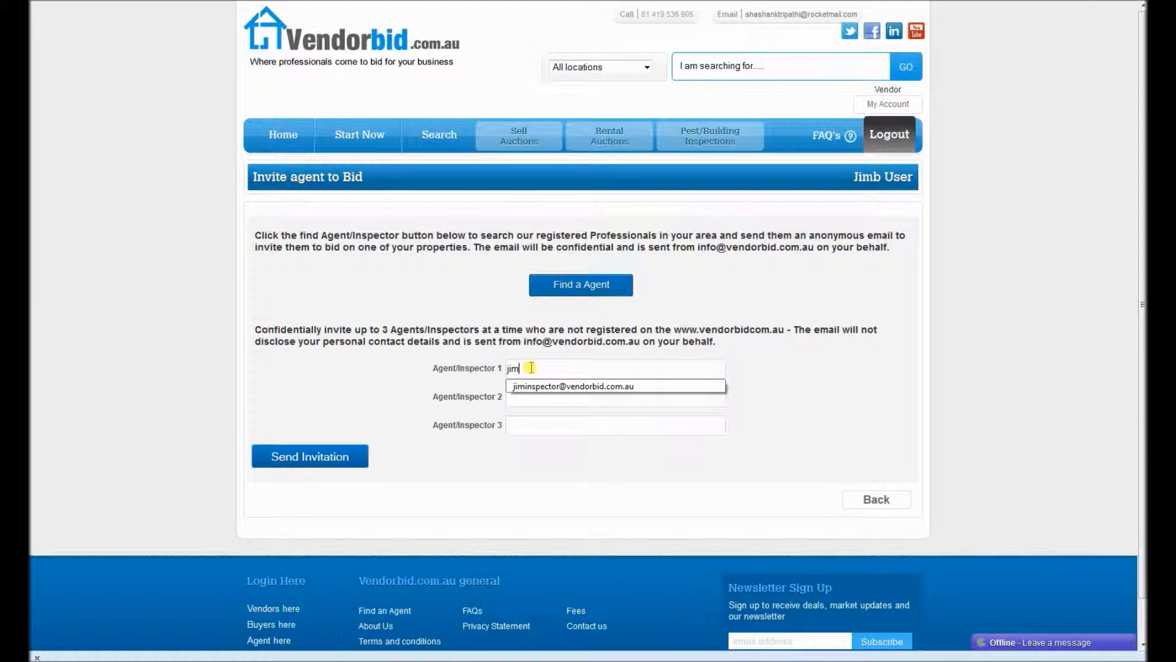
pyautogui.click(545, 386)
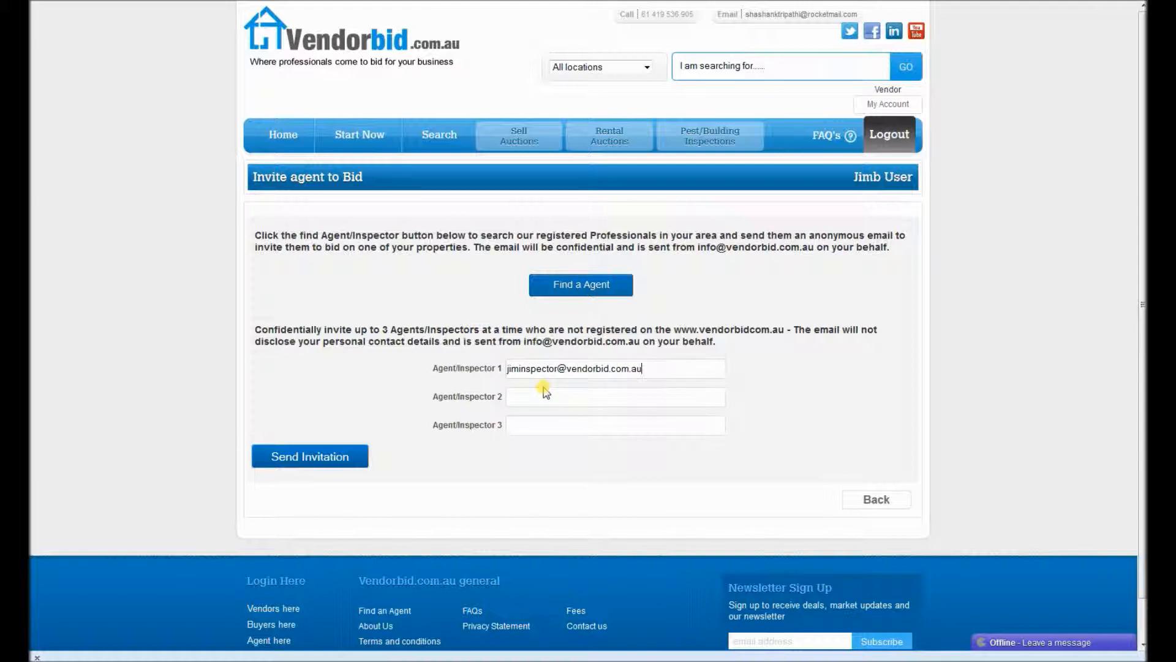
pyautogui.click(304, 457)
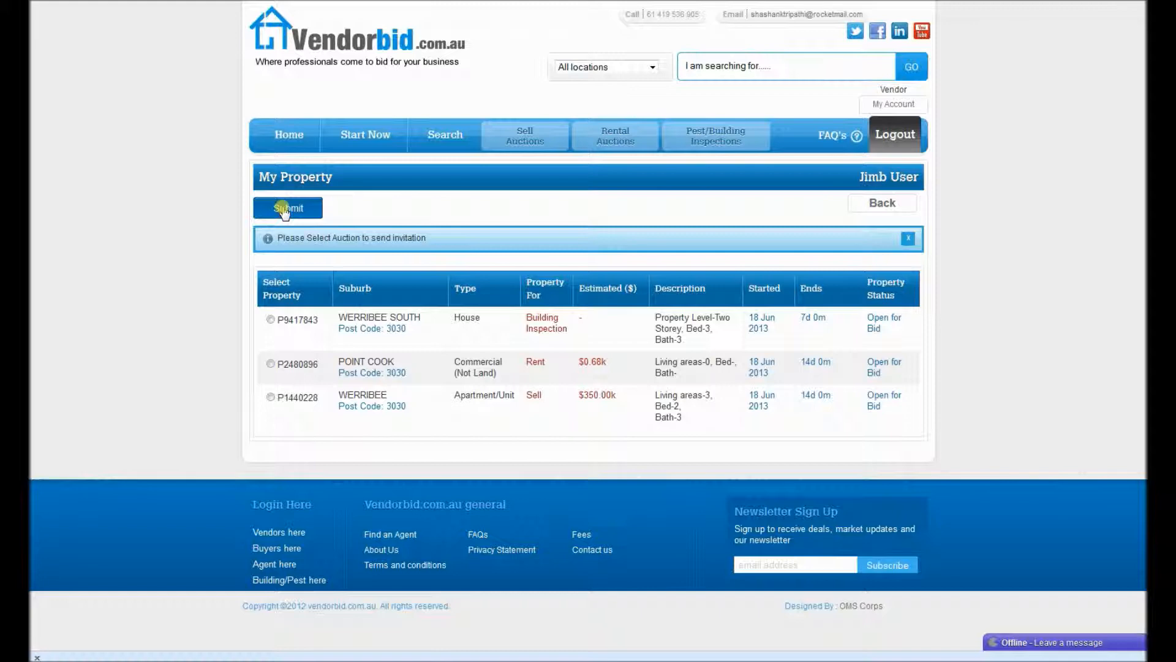
pyautogui.click(877, 207)
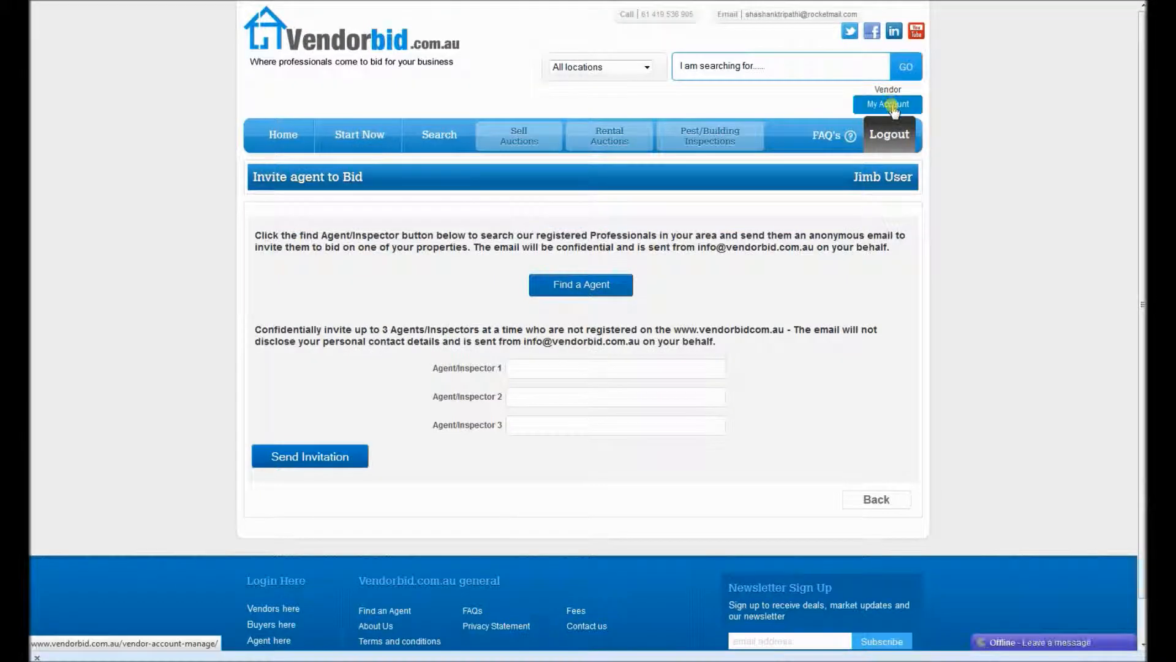
pyautogui.click(893, 106)
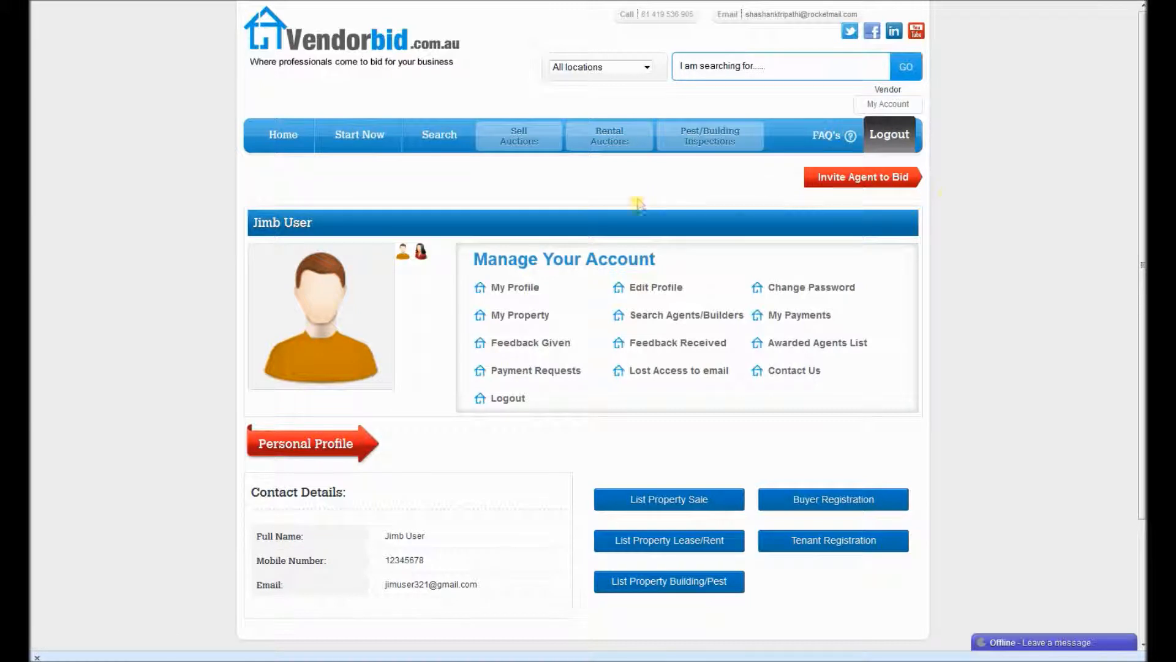